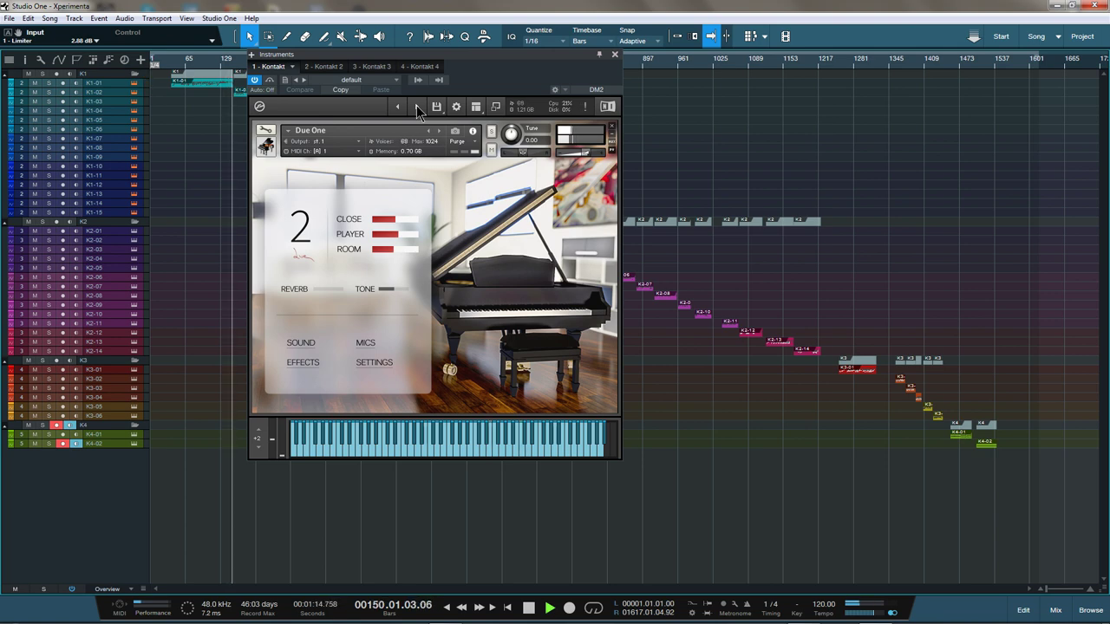
Step through the Due One and Due Two pianos in the first Kontakt instance up to the one on MIDI channel 8 during playback
click(417, 107)
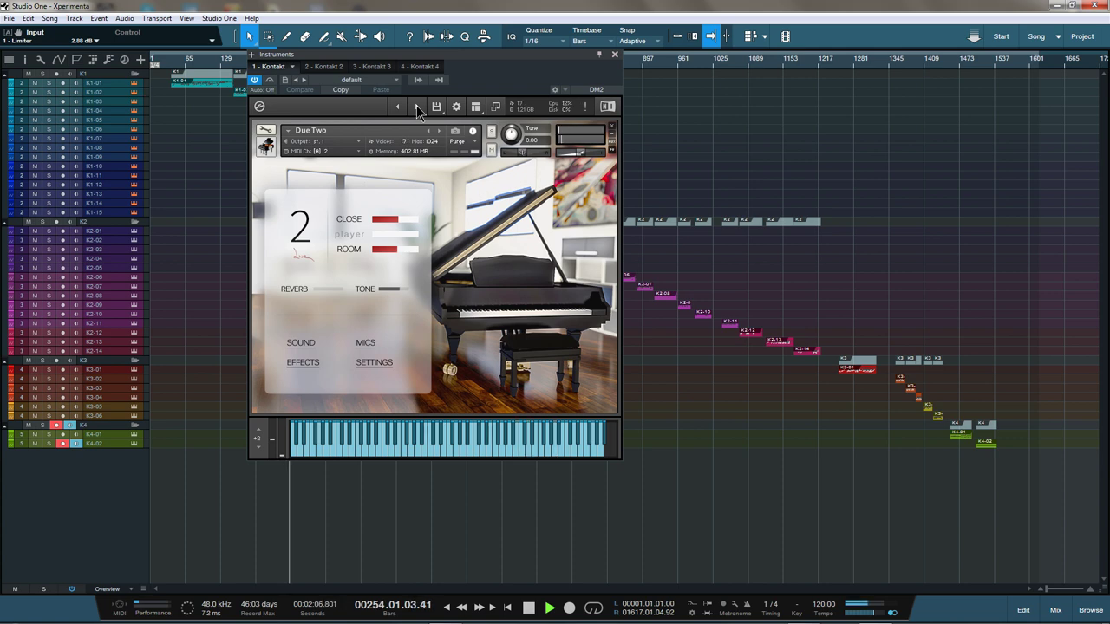
click(417, 107)
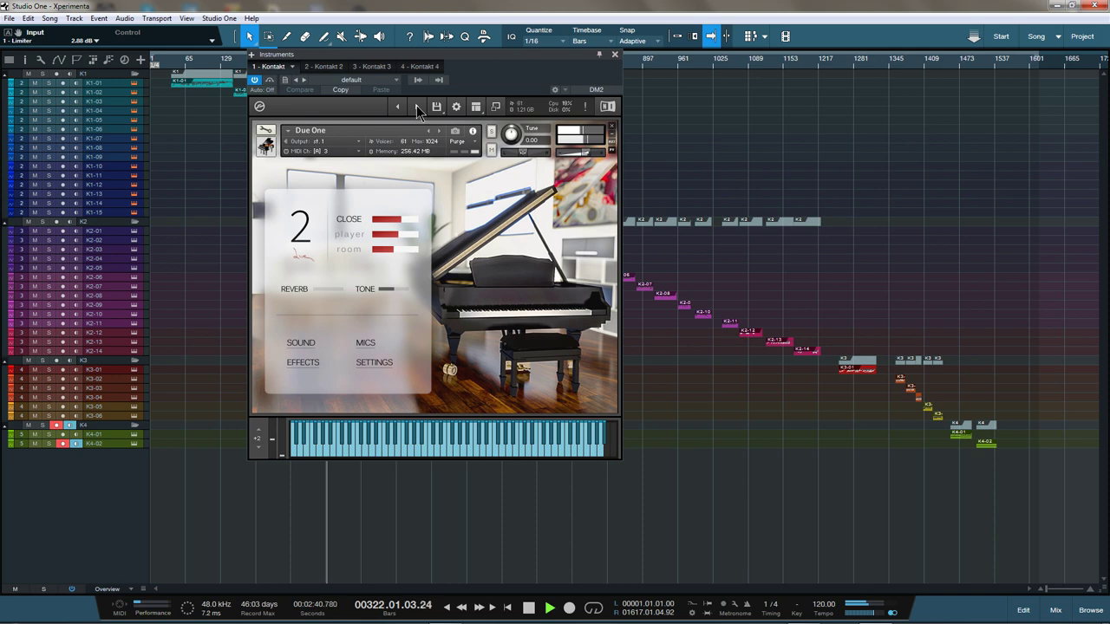
click(417, 108)
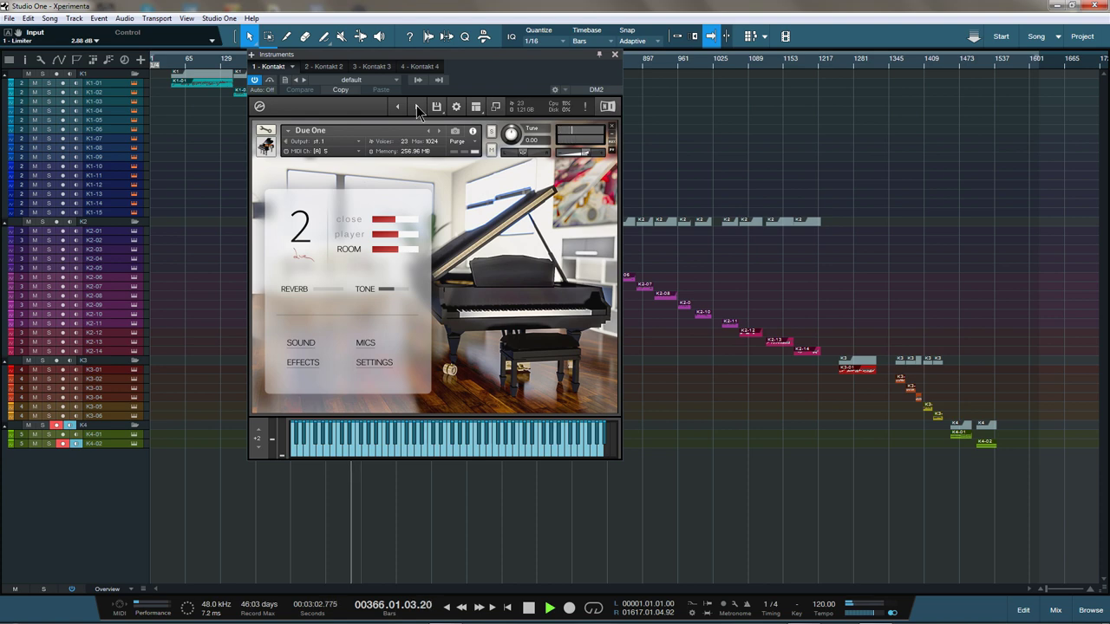
click(417, 106)
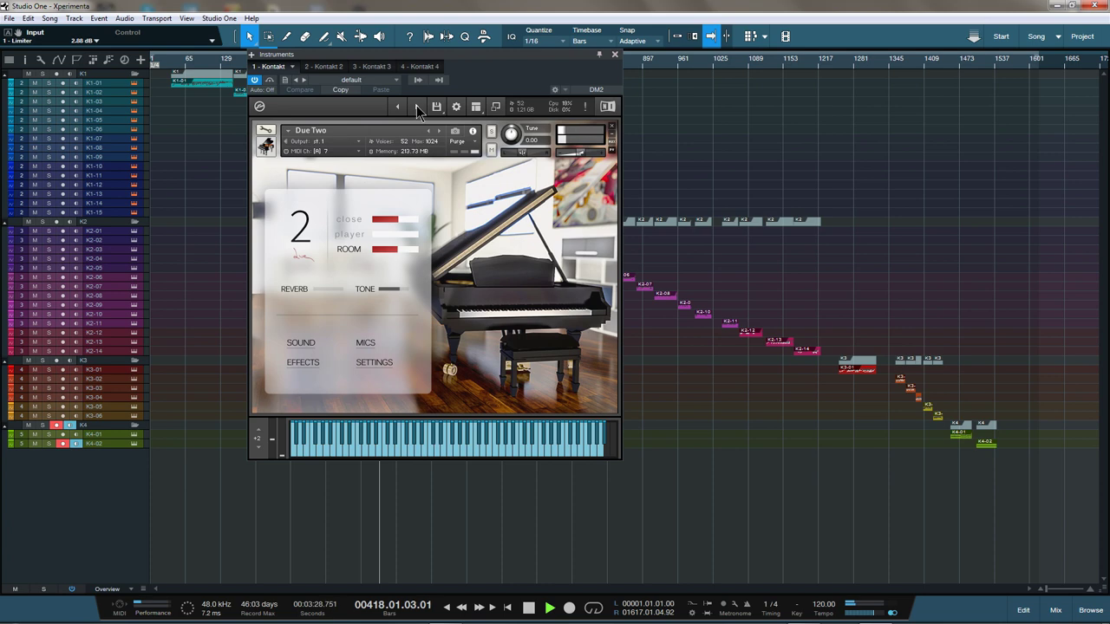
click(417, 107)
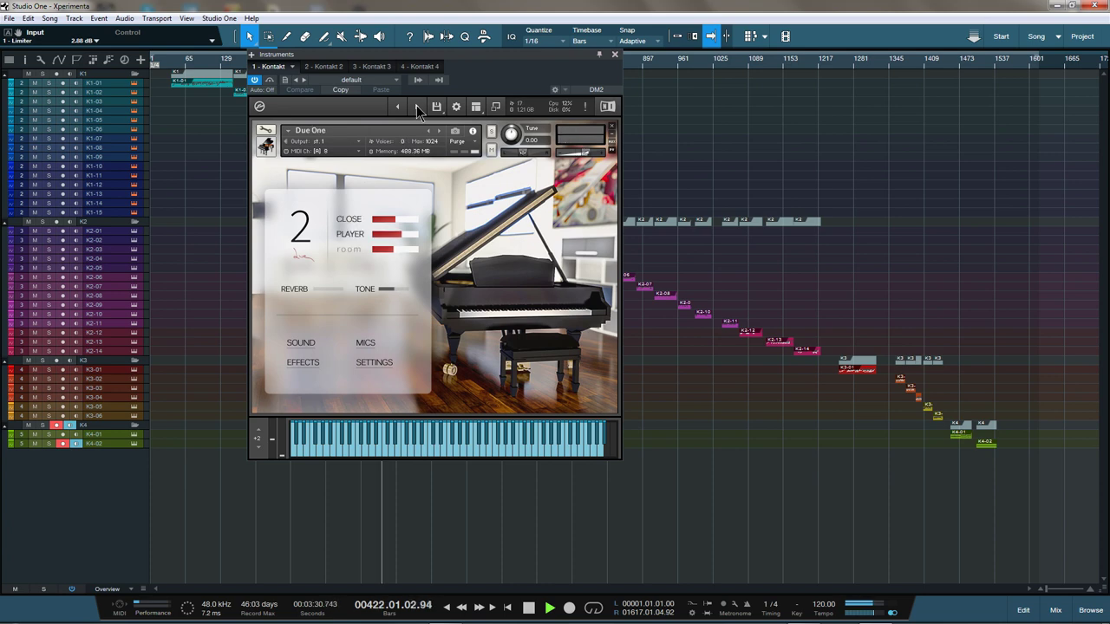
Show the Due One piano's settings, advance to the next instrument and view its available layer sounds without choosing one
click(376, 361)
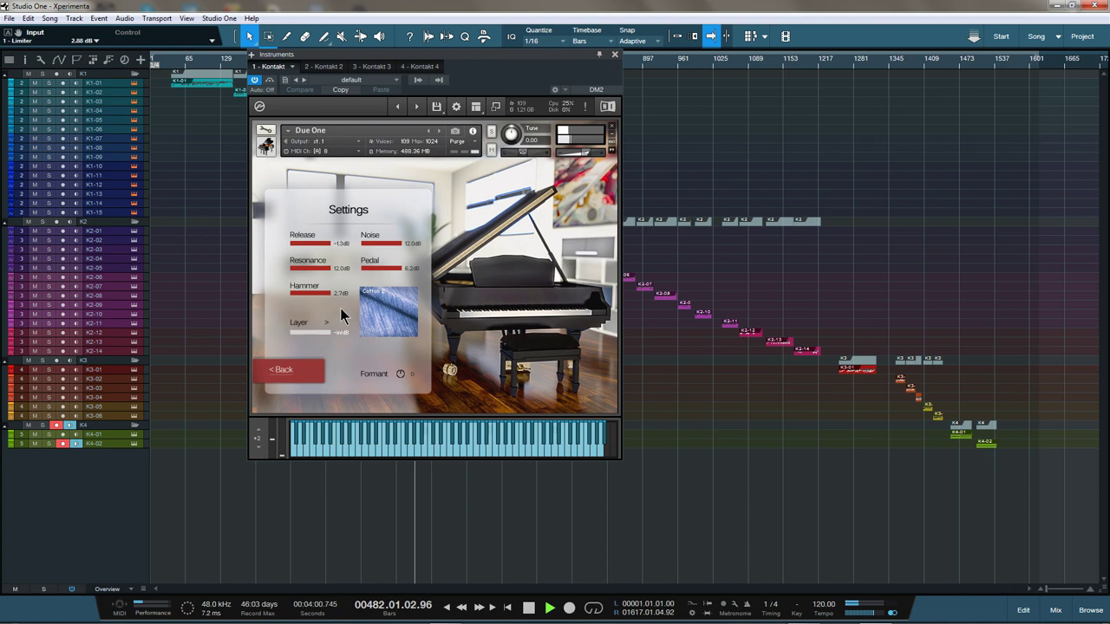
click(417, 107)
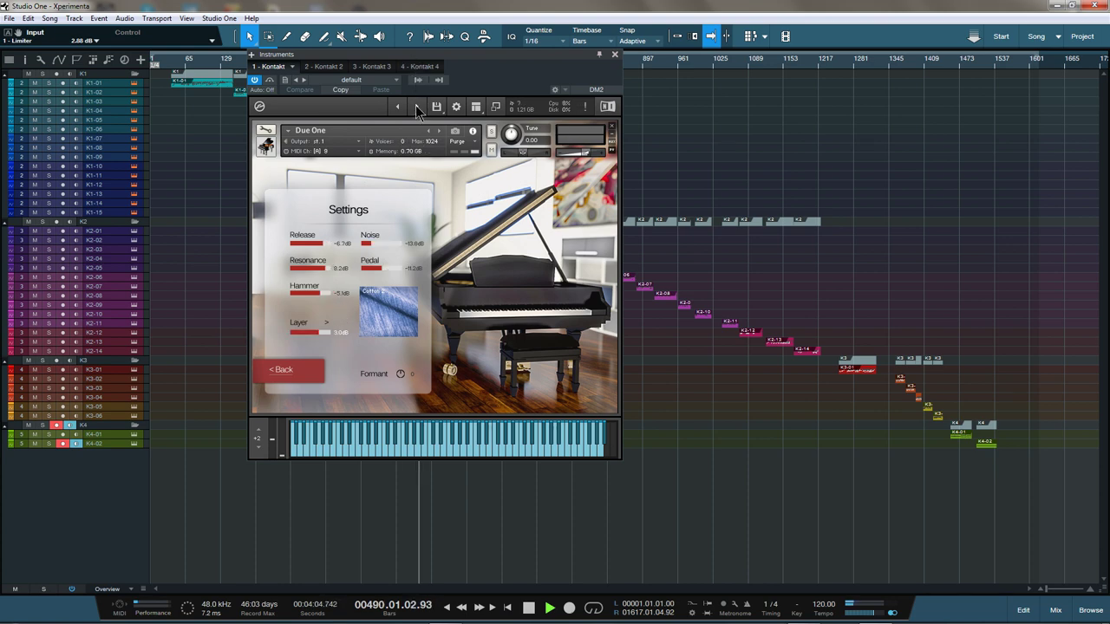
click(376, 299)
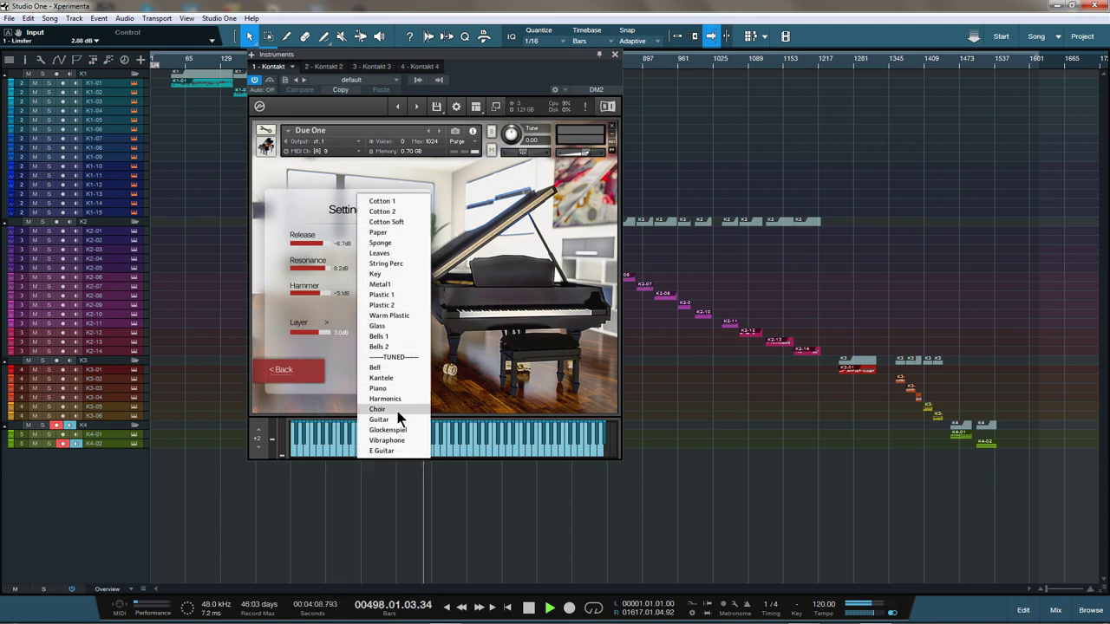
click(433, 381)
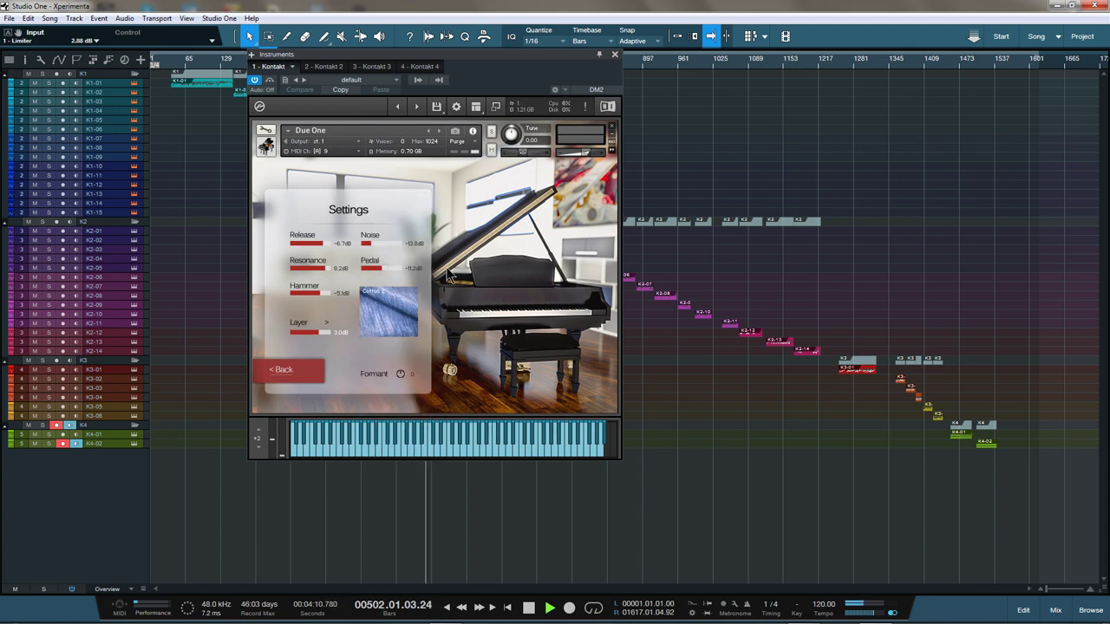
Step through the layered Due One instruments up to the one with the Vibraphone layer on MIDI channel 15
click(417, 106)
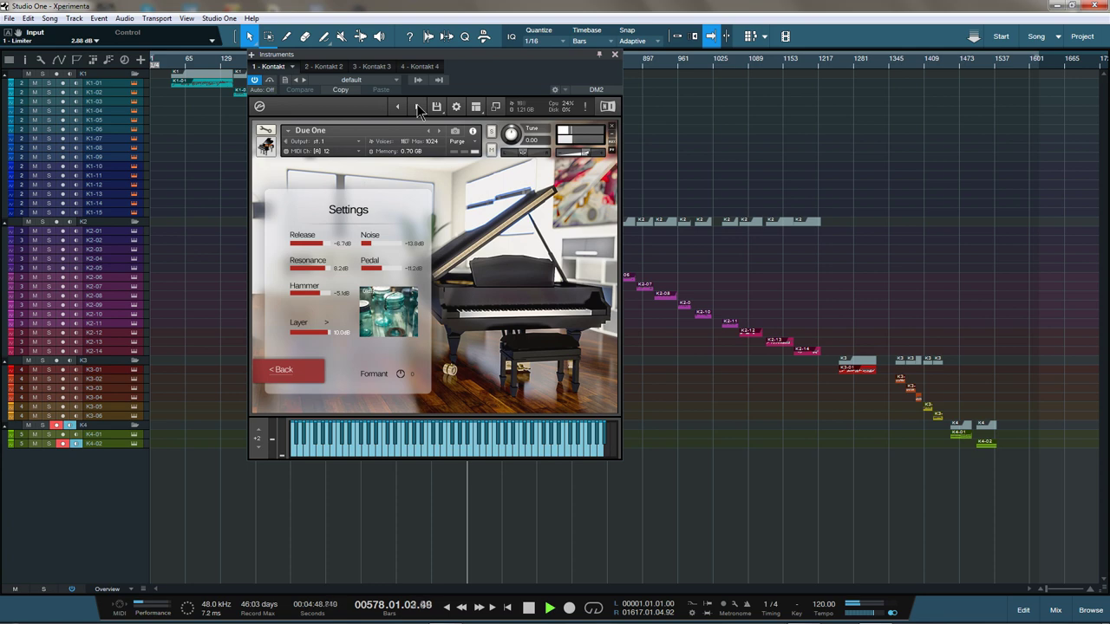
click(417, 106)
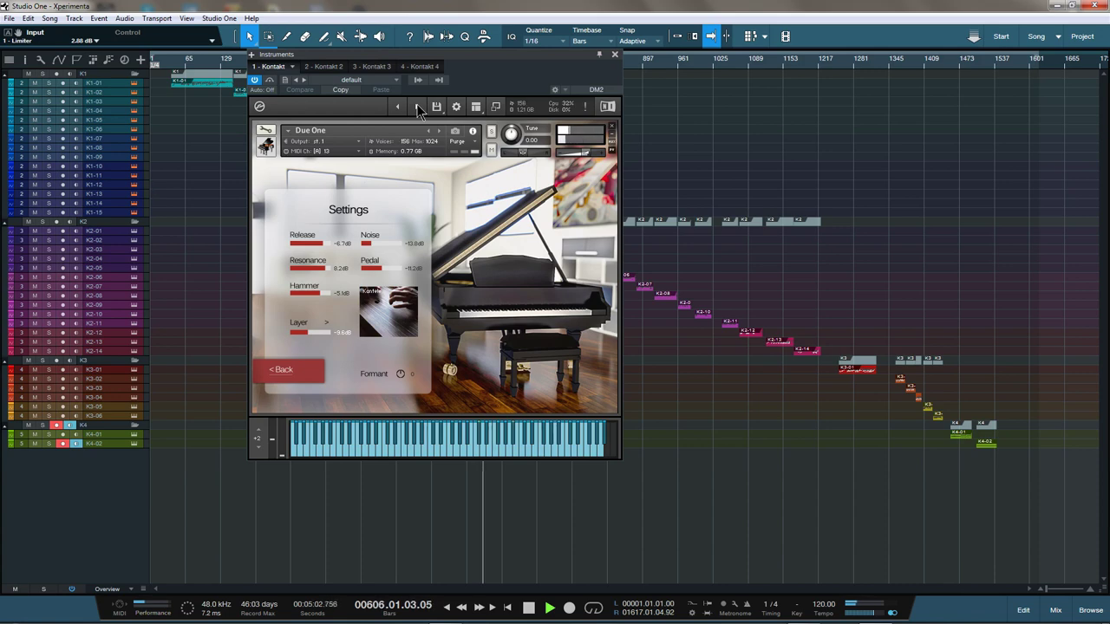
click(417, 106)
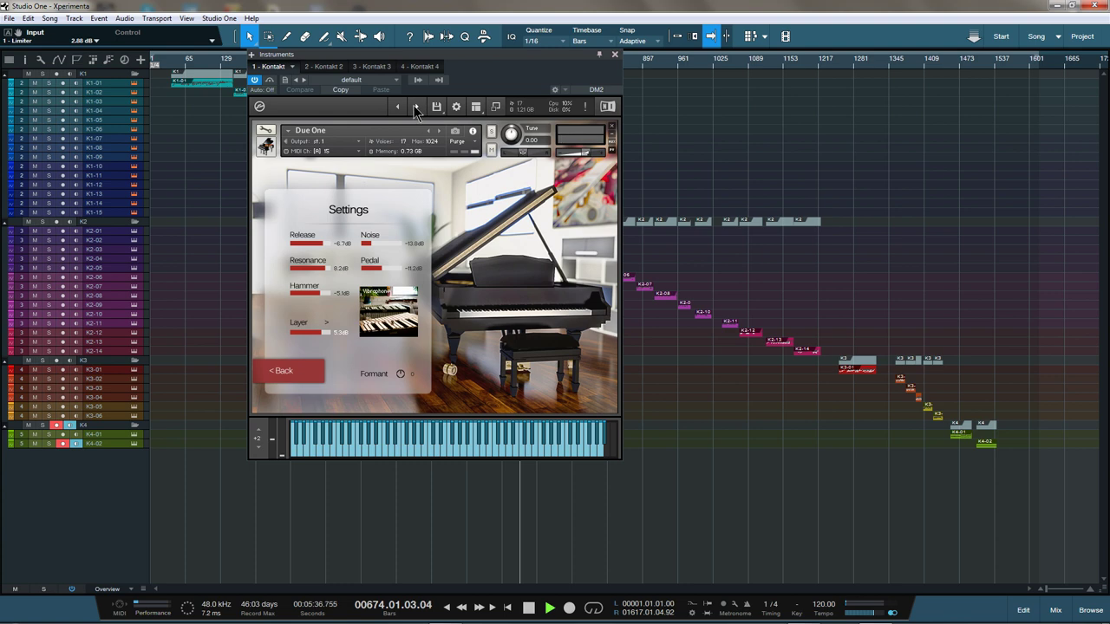
In the Kontakt 2 instance, step through the Due Only instruments from Bells to Vibraphone as each demo clip plays
click(318, 67)
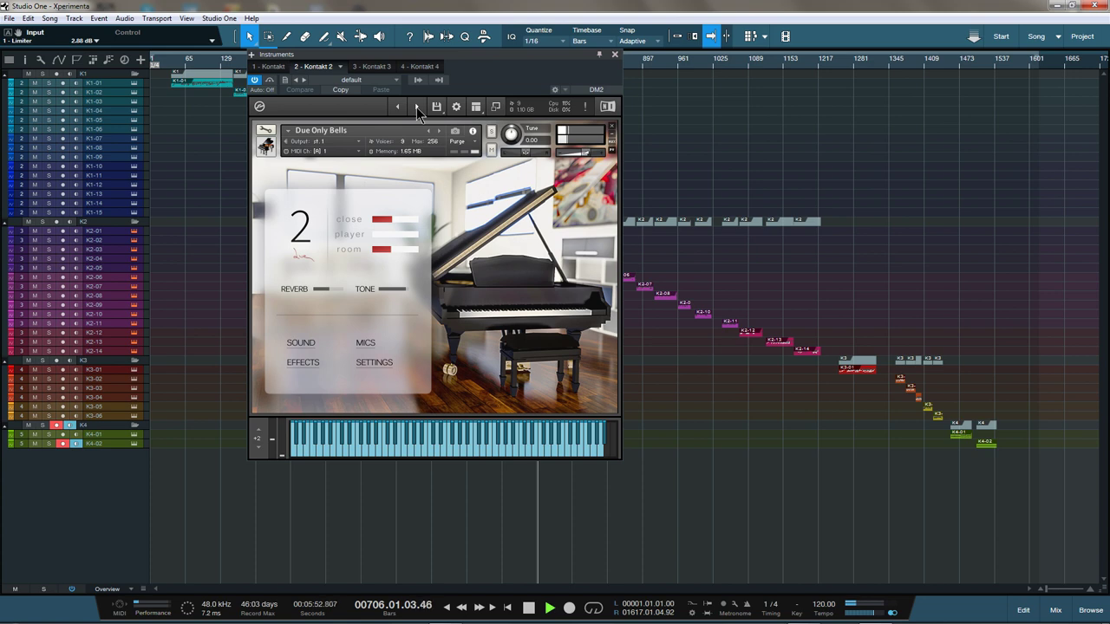
click(417, 107)
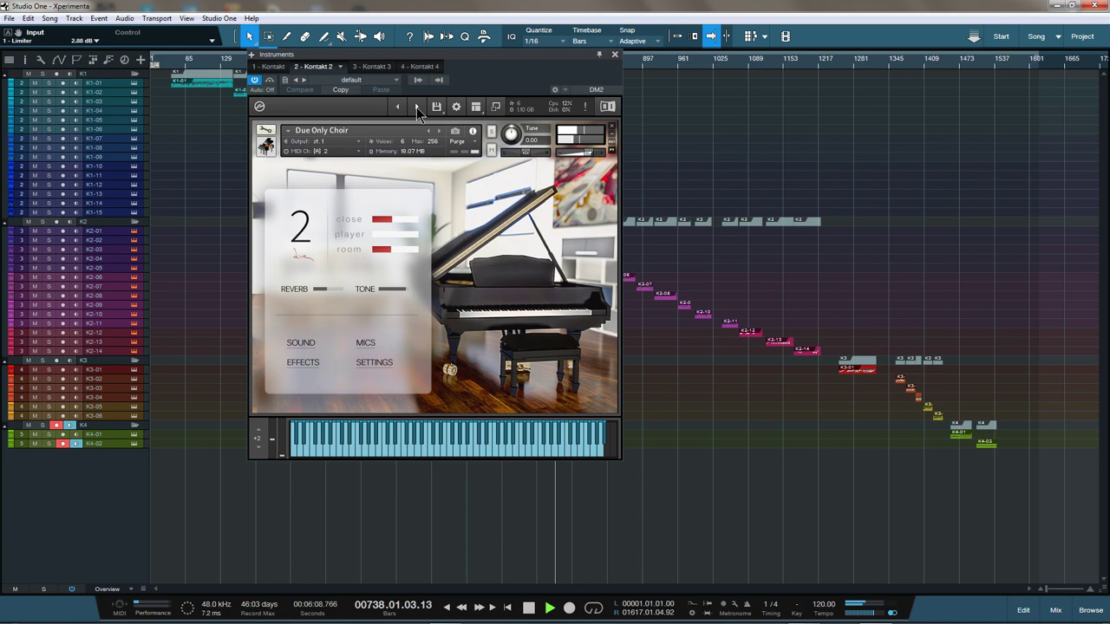
click(417, 108)
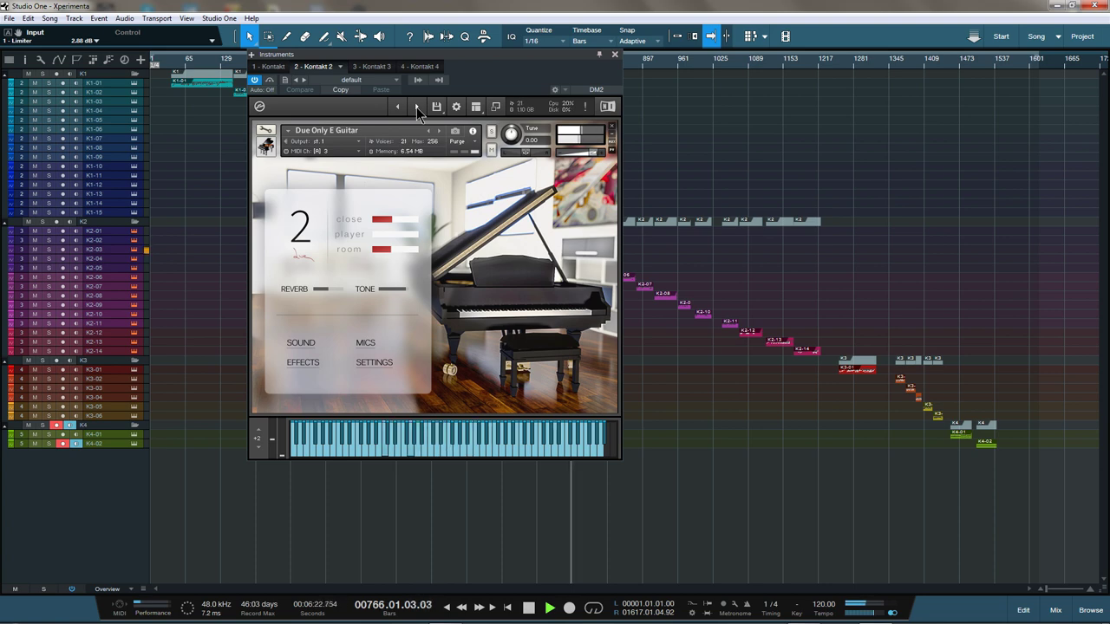
click(416, 107)
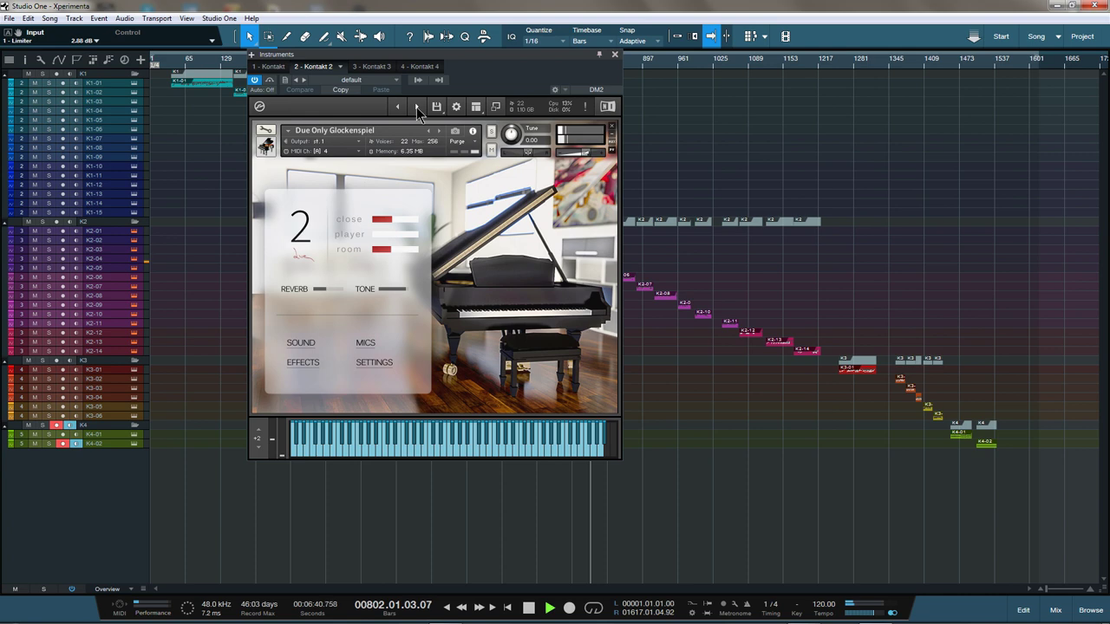
click(417, 108)
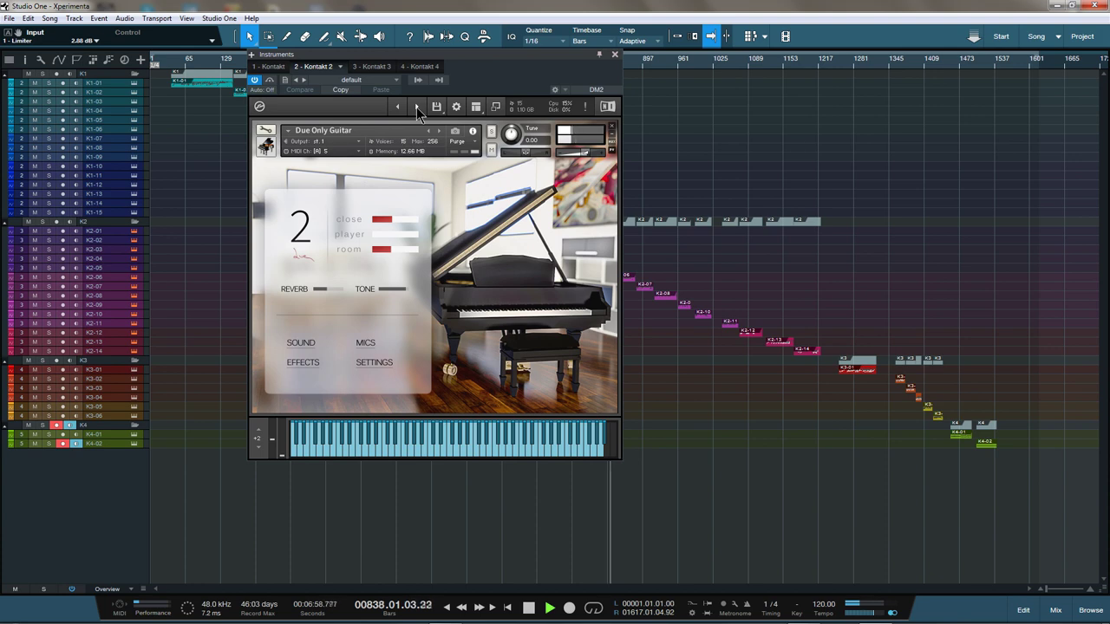
click(417, 108)
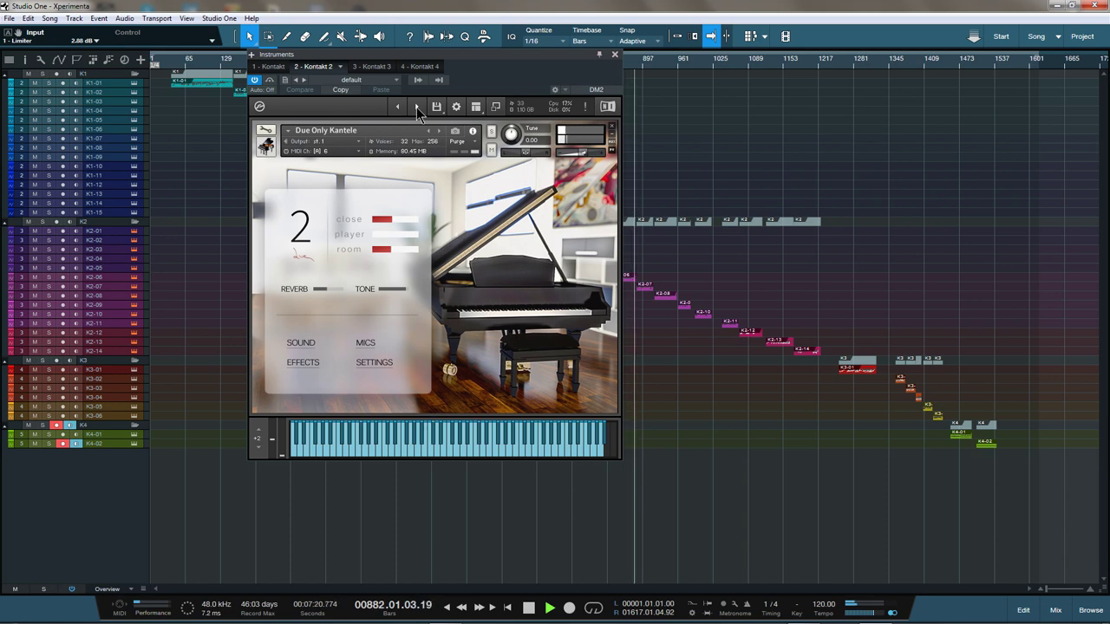
click(417, 107)
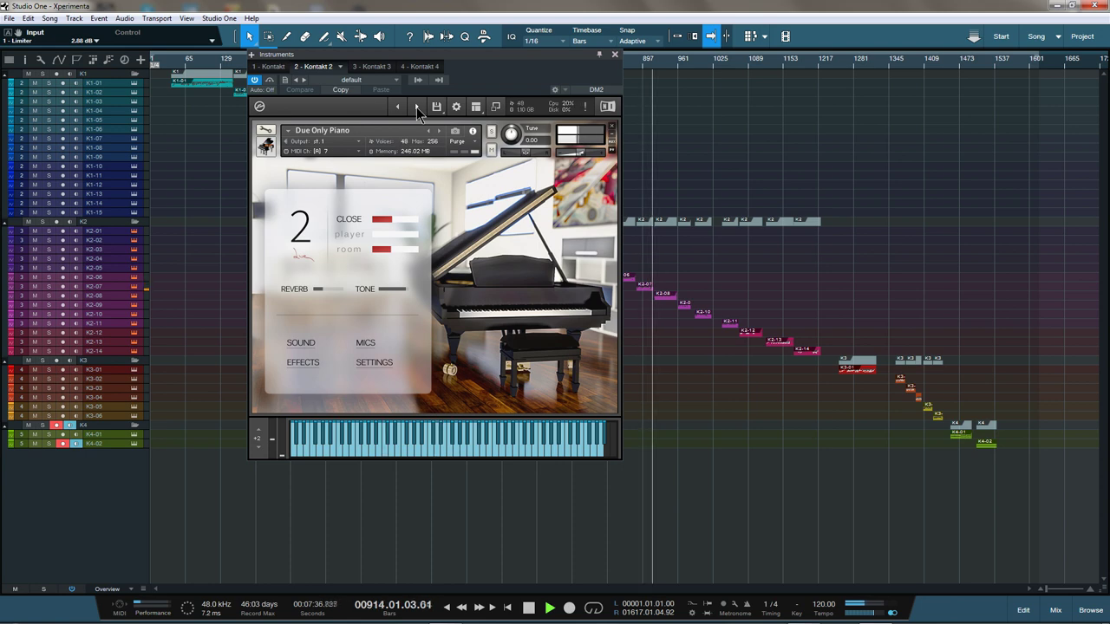
click(416, 108)
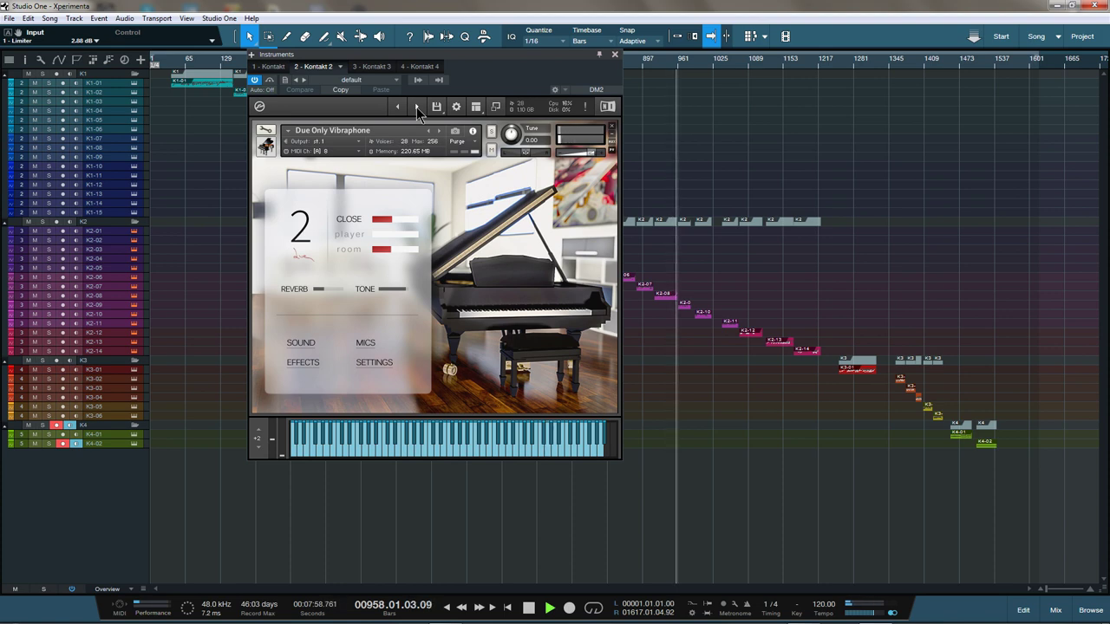
Step through Due Overtones Pad, Due Resonances Pad and the Due - First Piano variants from Airports to Pop
click(417, 105)
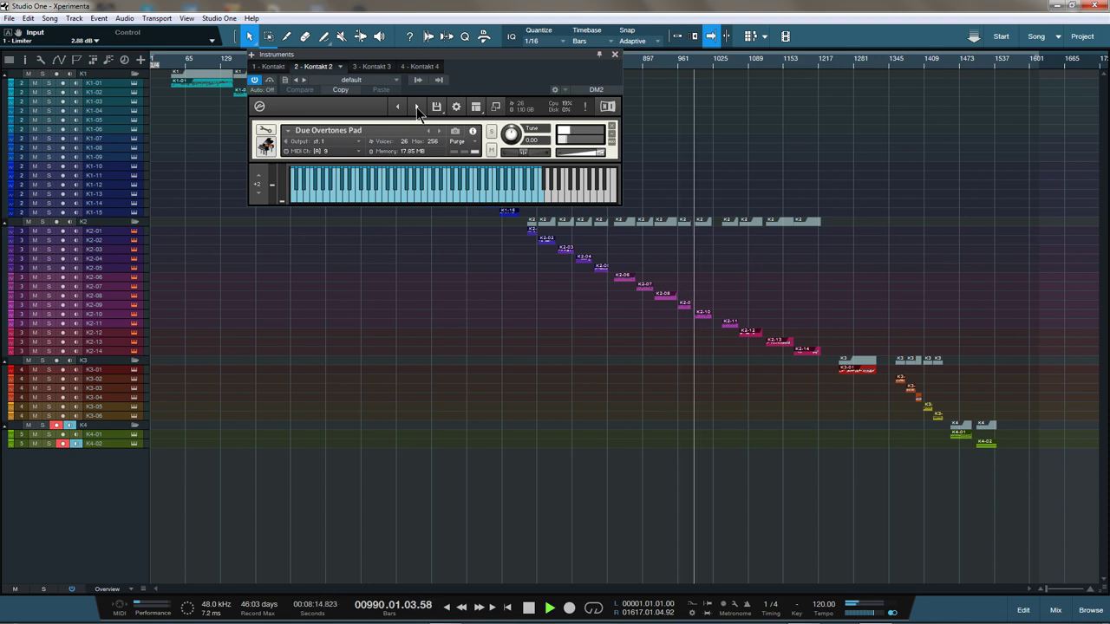
click(417, 109)
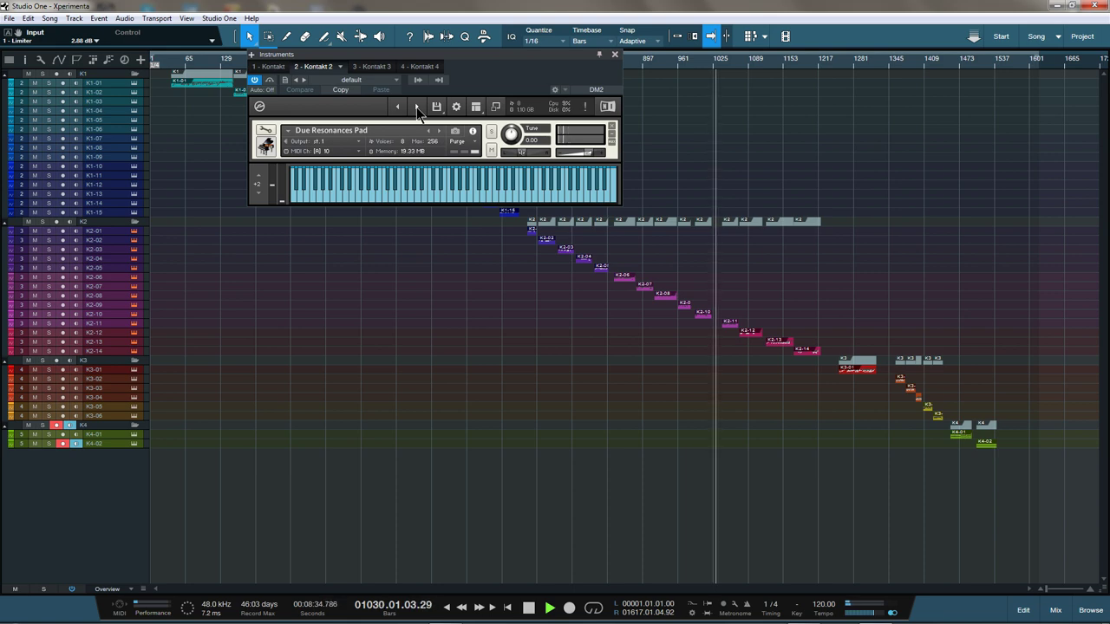
click(417, 109)
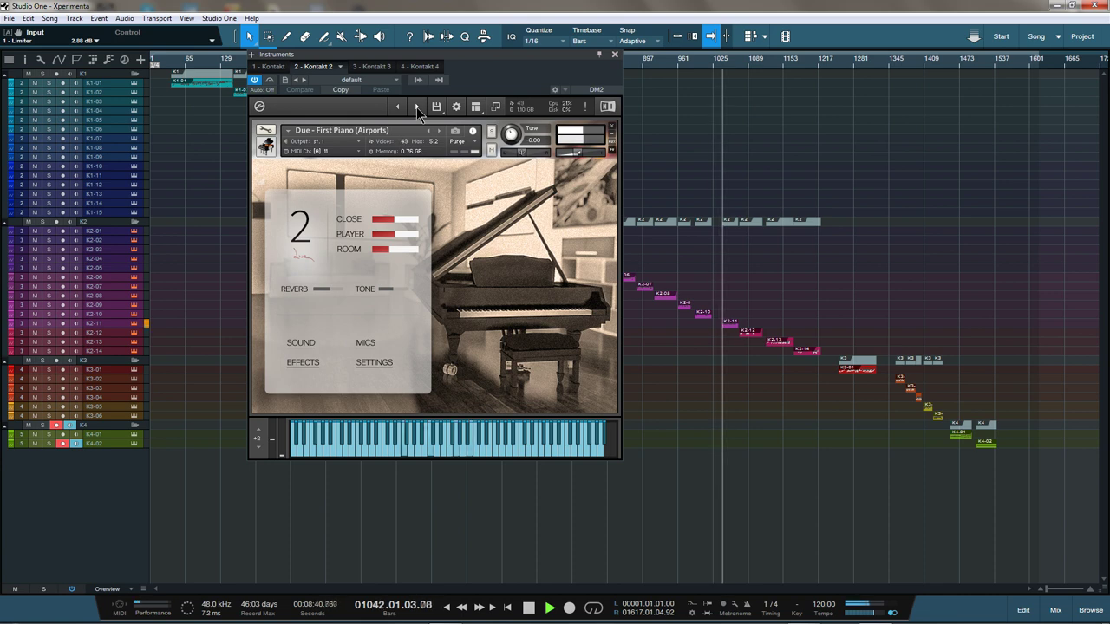
click(417, 108)
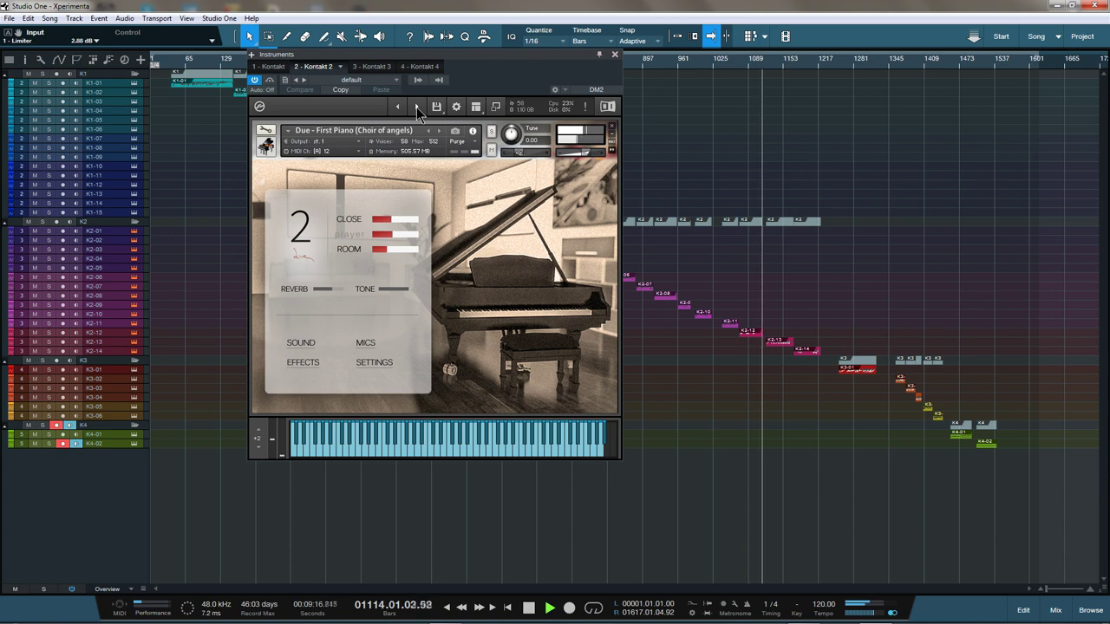
click(417, 107)
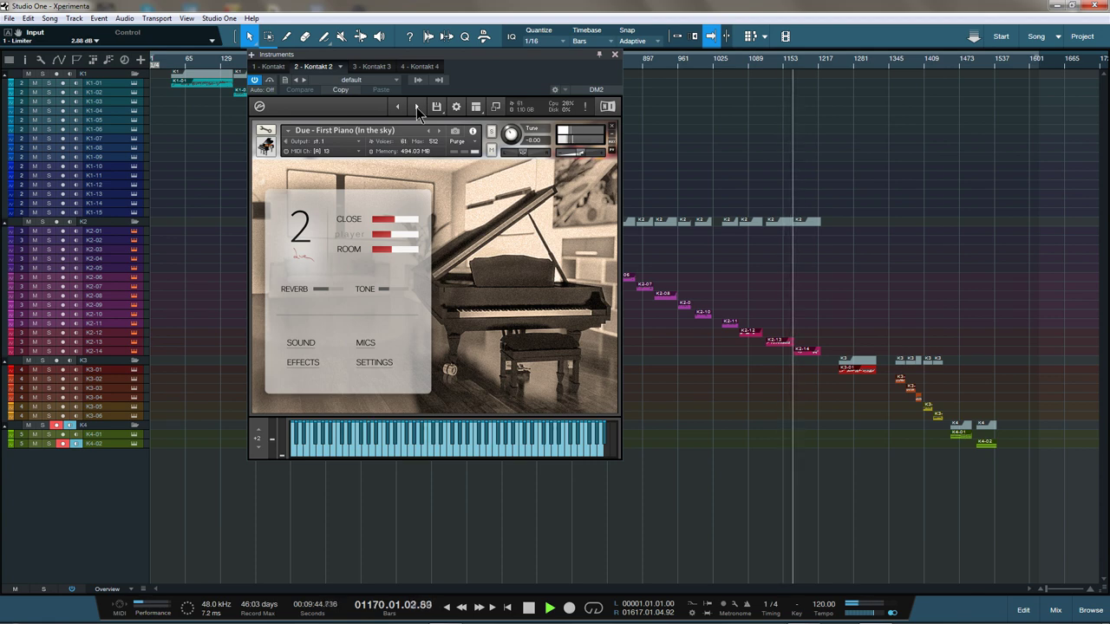
click(417, 107)
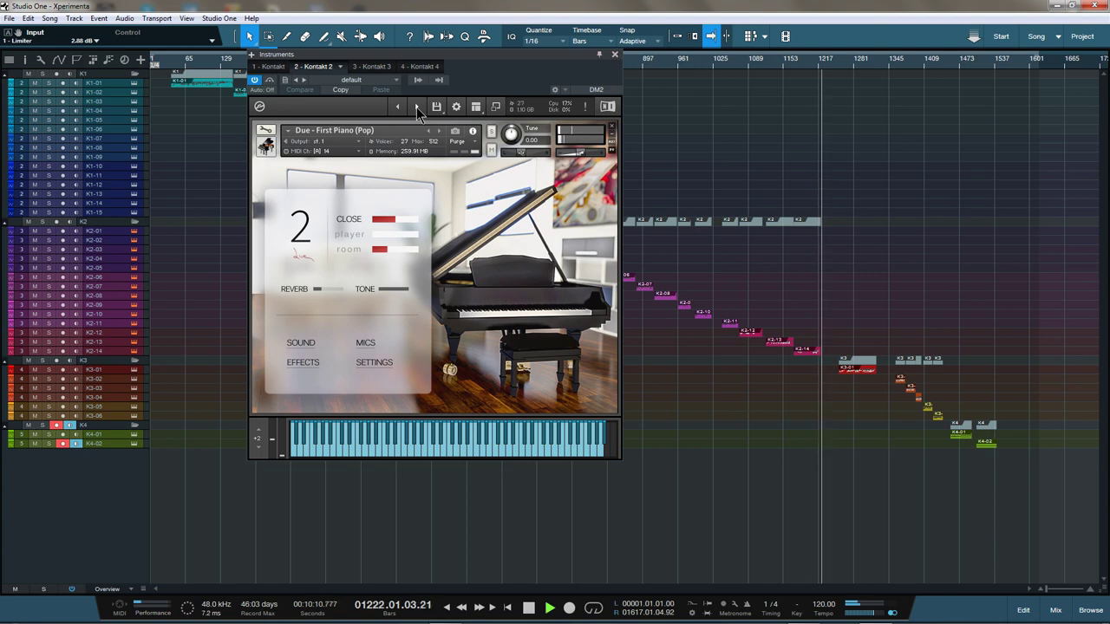
In the Kontakt 3 instance, step through the Harpsichords to MIDI channel 5, setting the channel 4 one's Far microphone to 7.4 dB
click(375, 67)
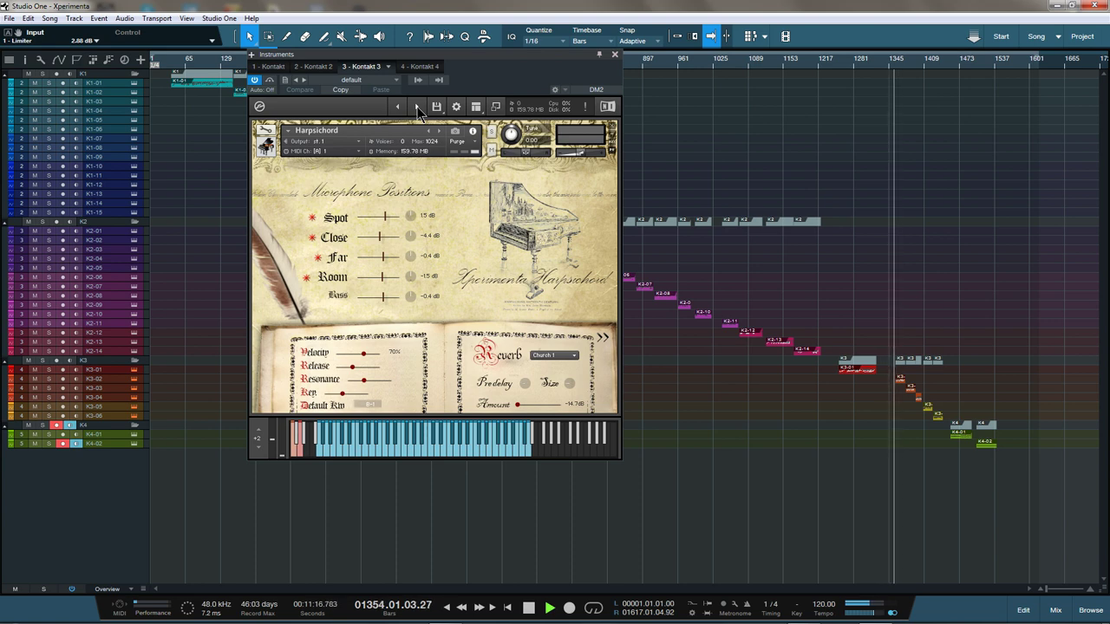
click(417, 108)
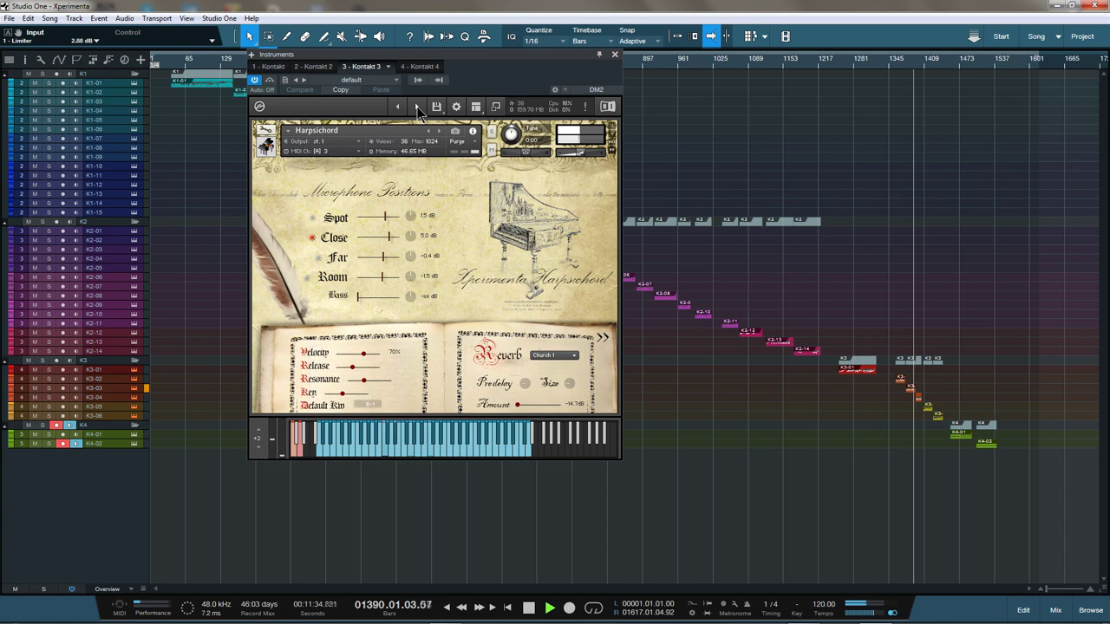
click(417, 106)
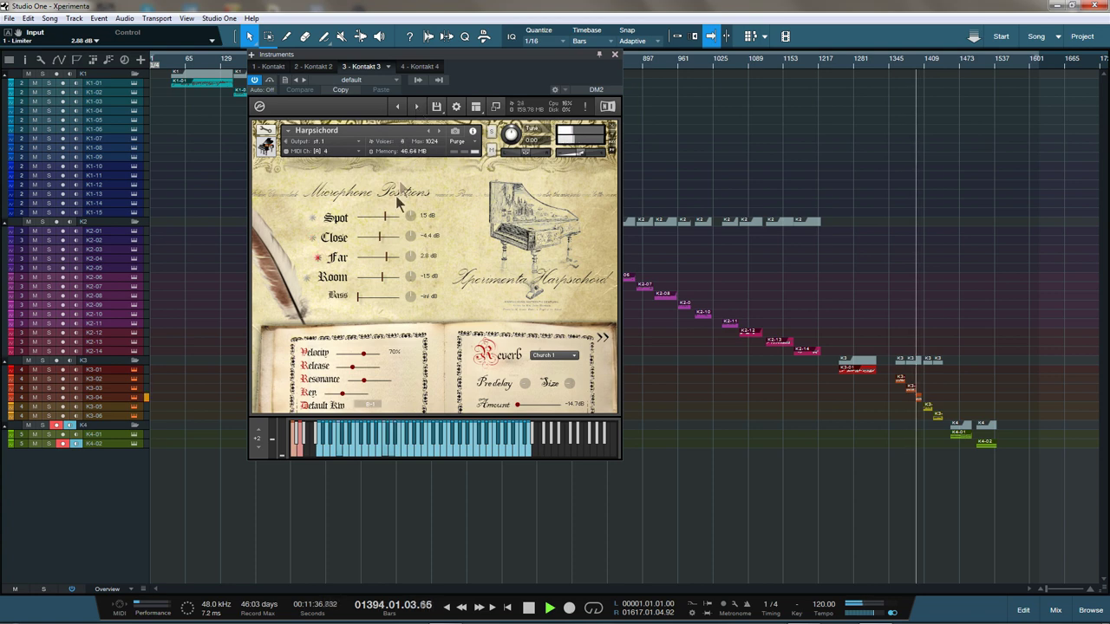
drag(385, 258, 394, 262)
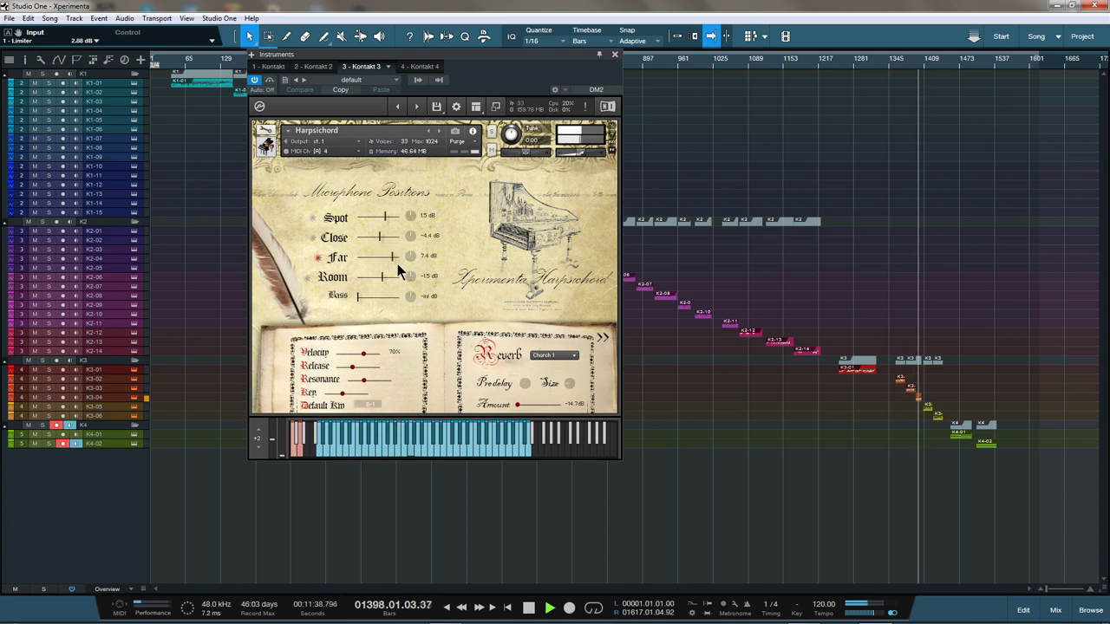
click(416, 108)
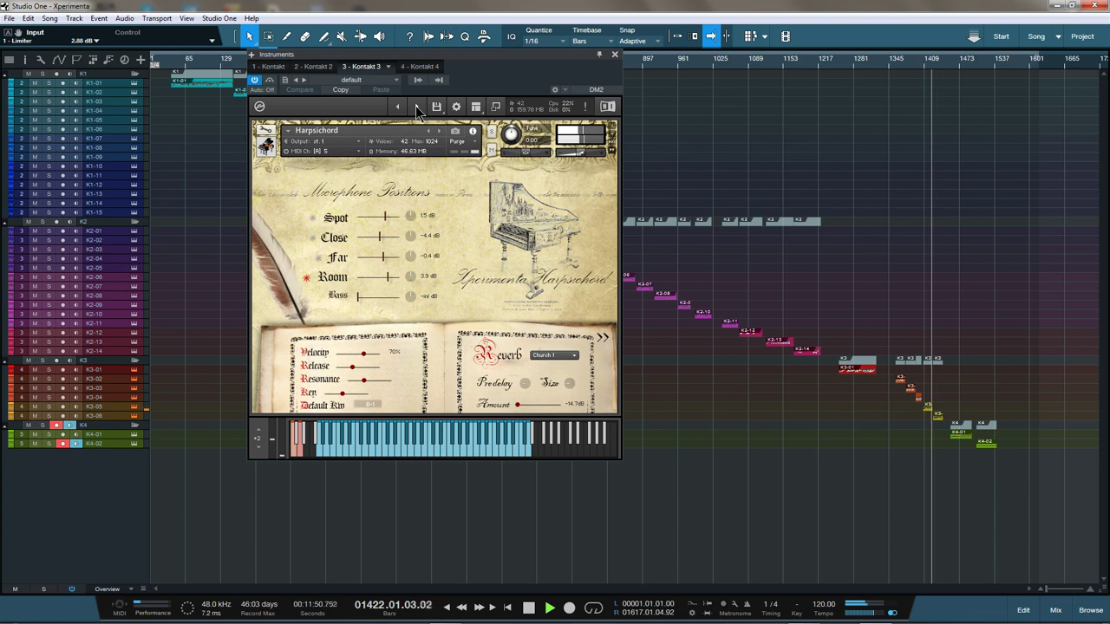
In the Kontakt 4 instance, display the Kitchen Kit and advance to the LoFi Drums instrument
click(417, 106)
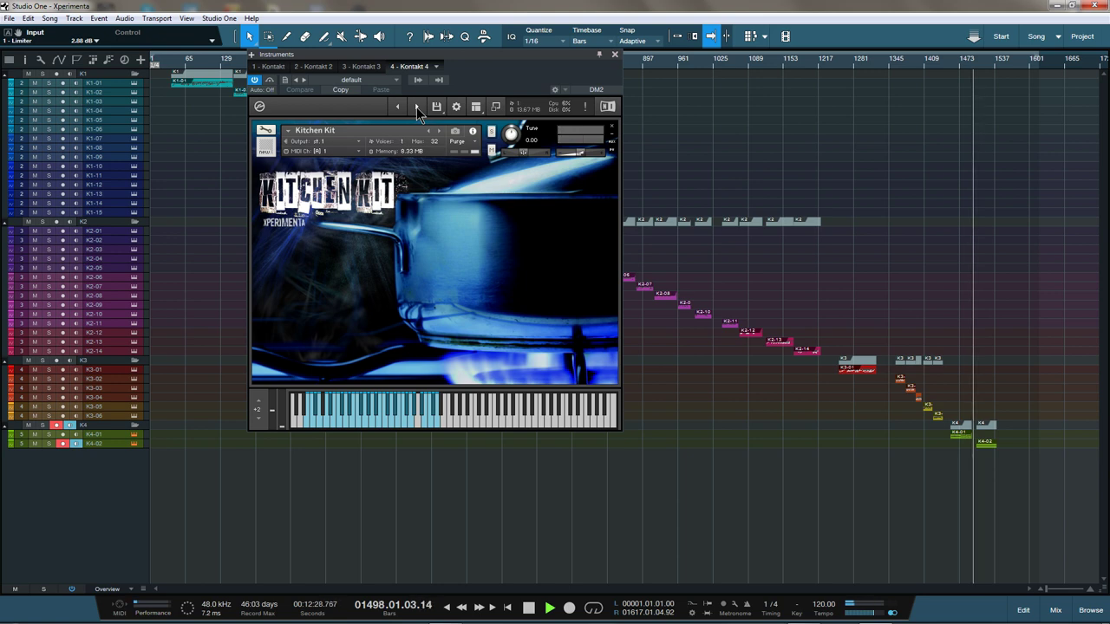
click(416, 106)
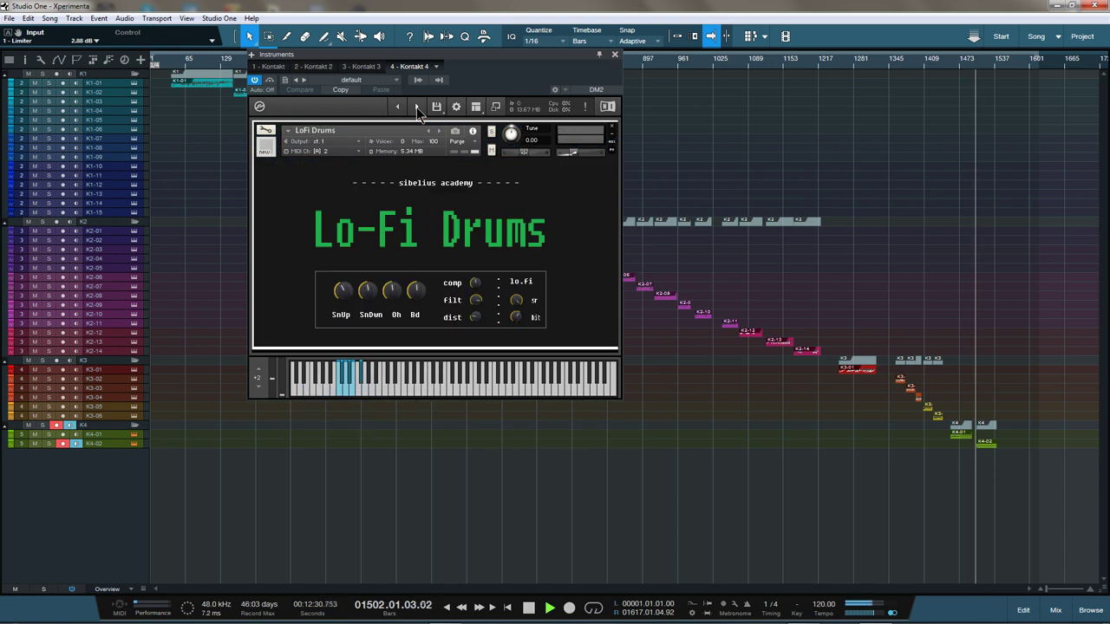